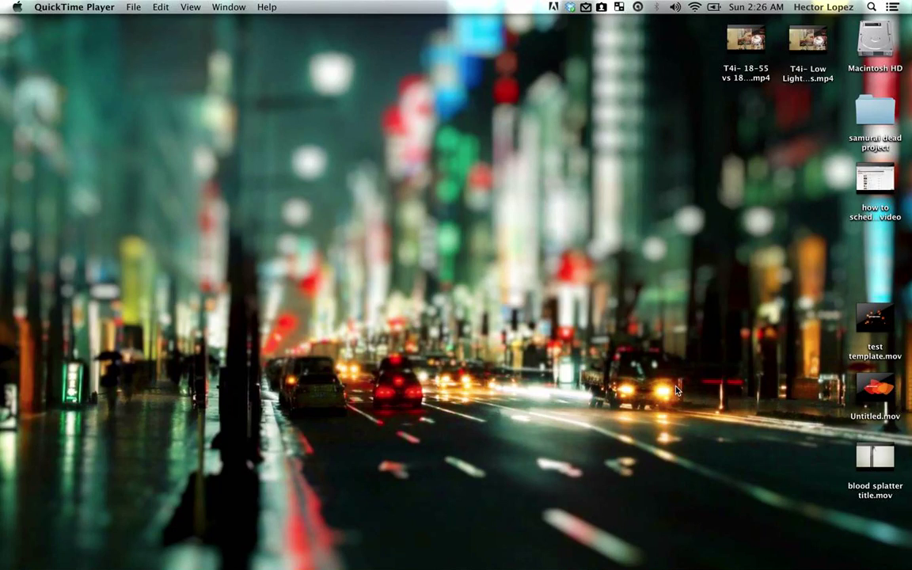
- Restore the minimized Chrome window from the Dock to show YouTube's Uploads list
mouse_move(1, 524)
click(13, 526)
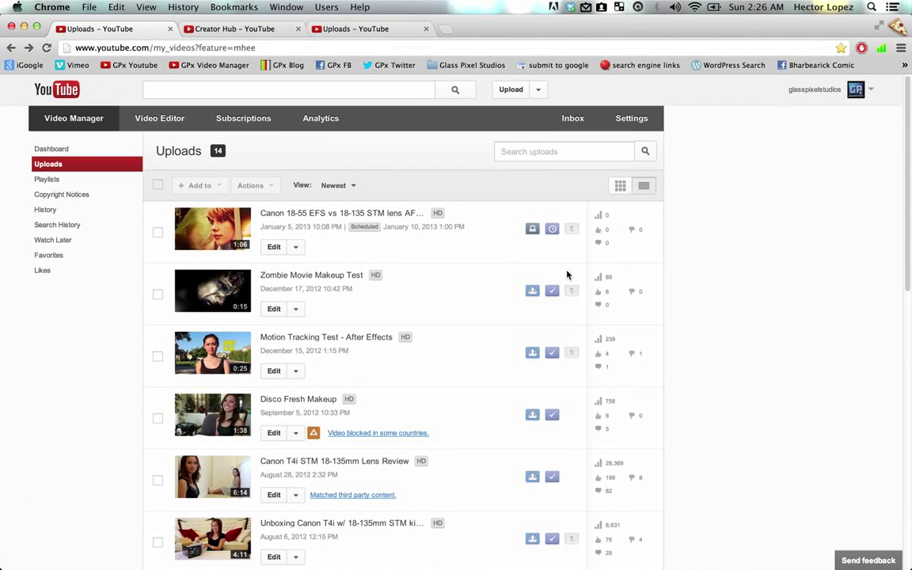
- Open the YouTube upload page and set the upload privacy to Scheduled
click(513, 91)
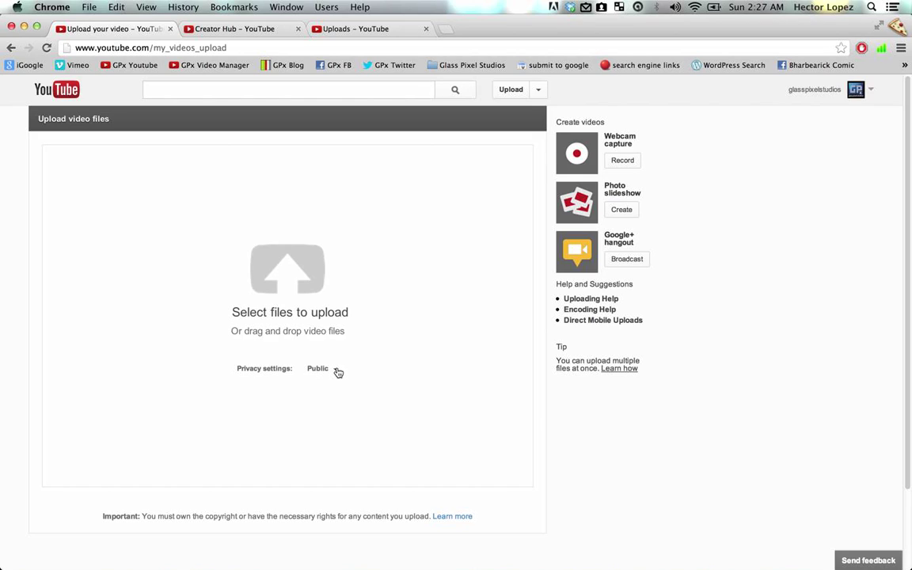
click(338, 372)
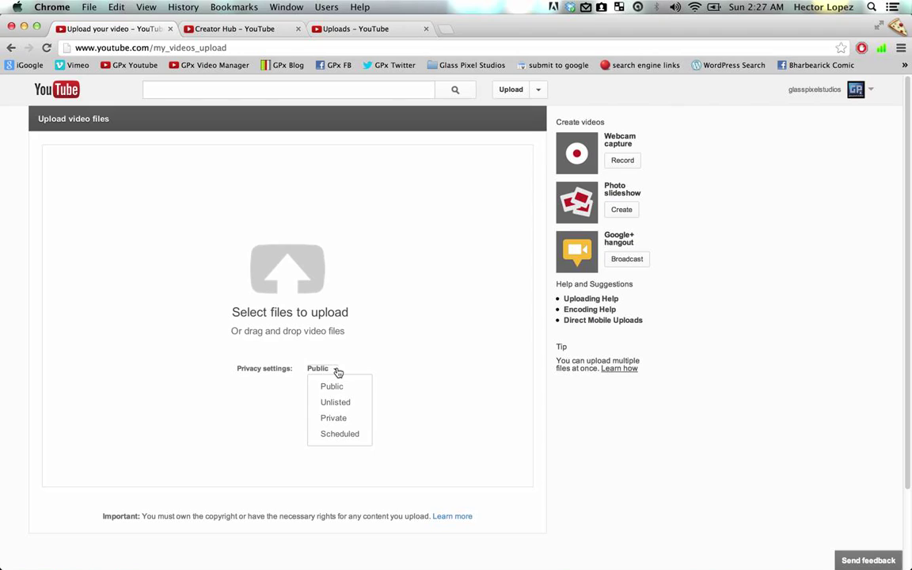
click(333, 433)
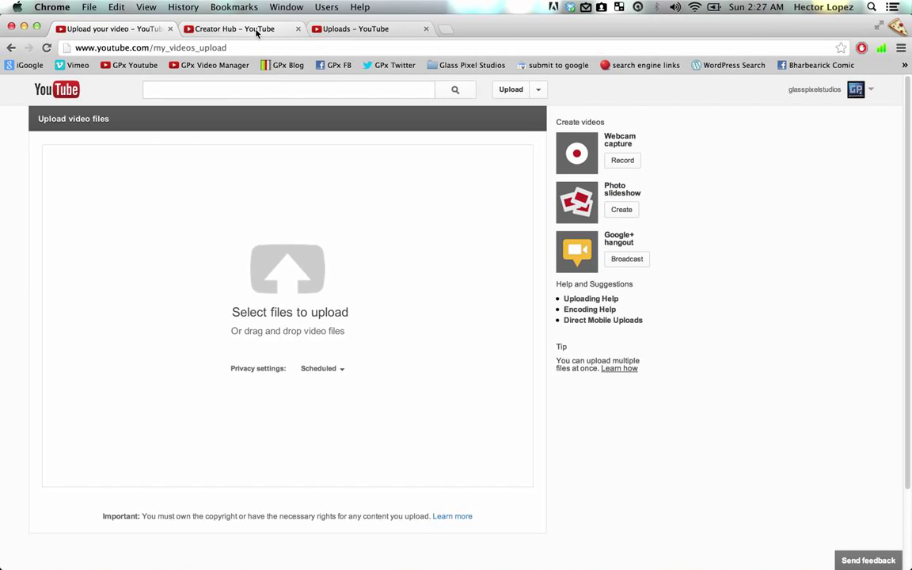
click(256, 30)
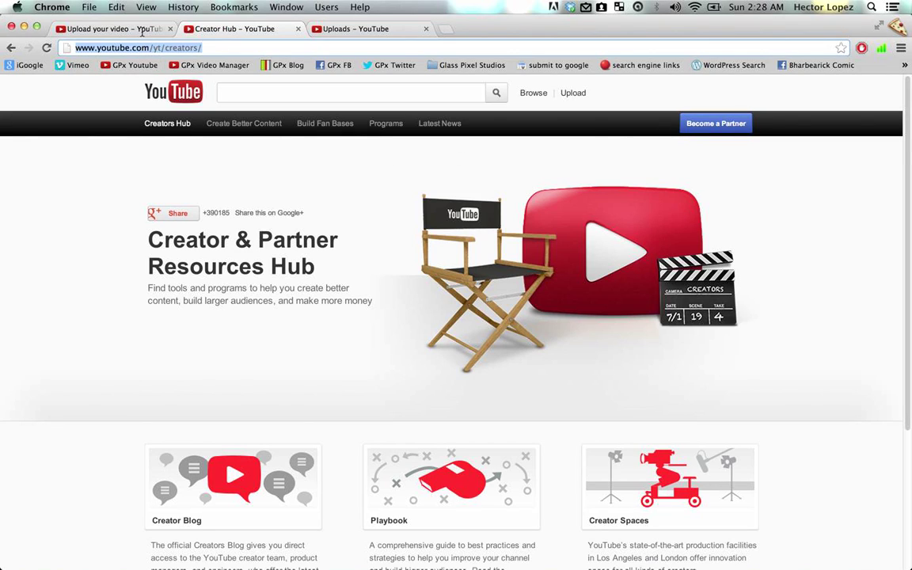
click(140, 30)
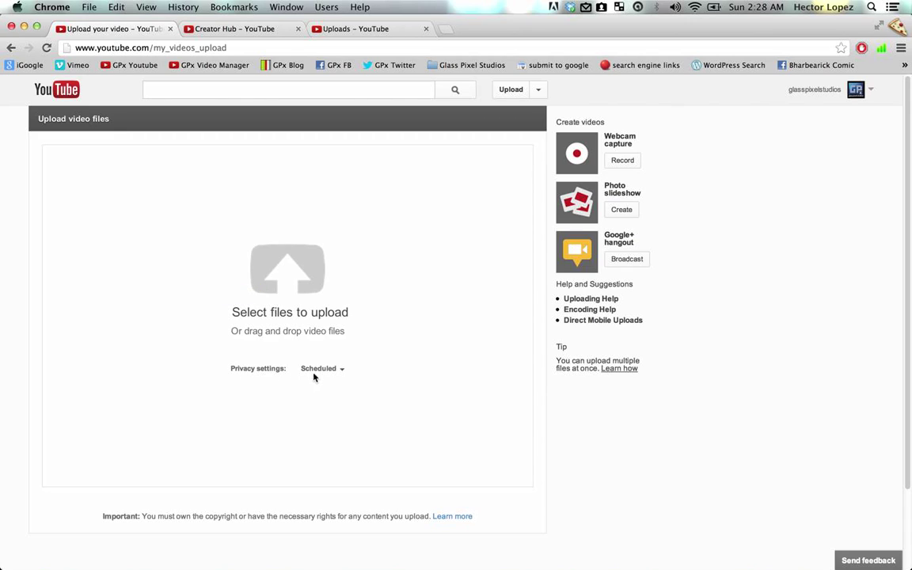
- Upload blood splatter title.mov from the Desktop
click(310, 262)
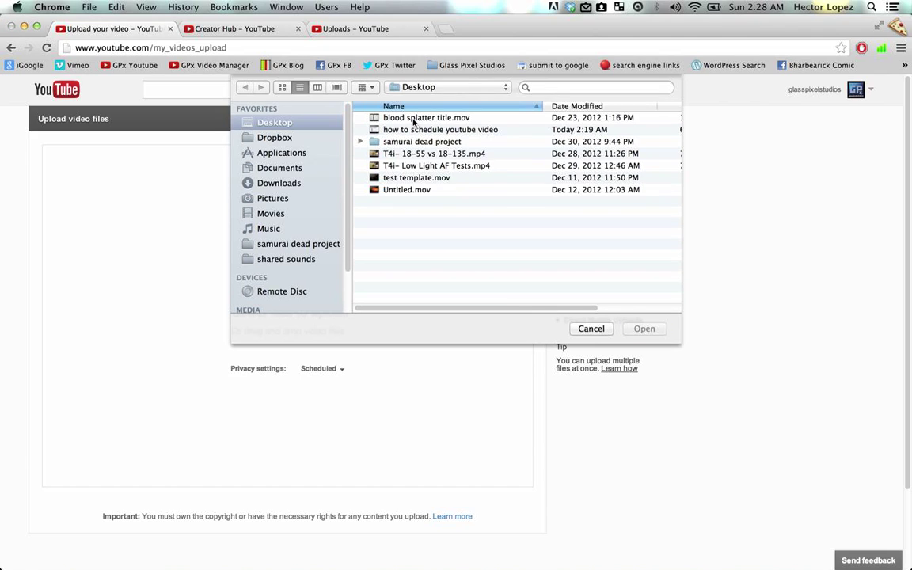
click(415, 118)
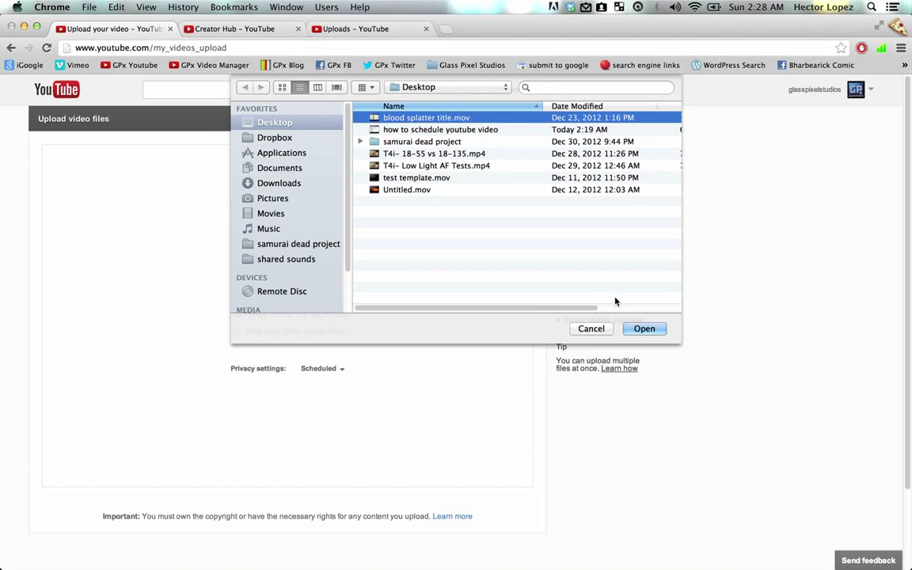
click(642, 331)
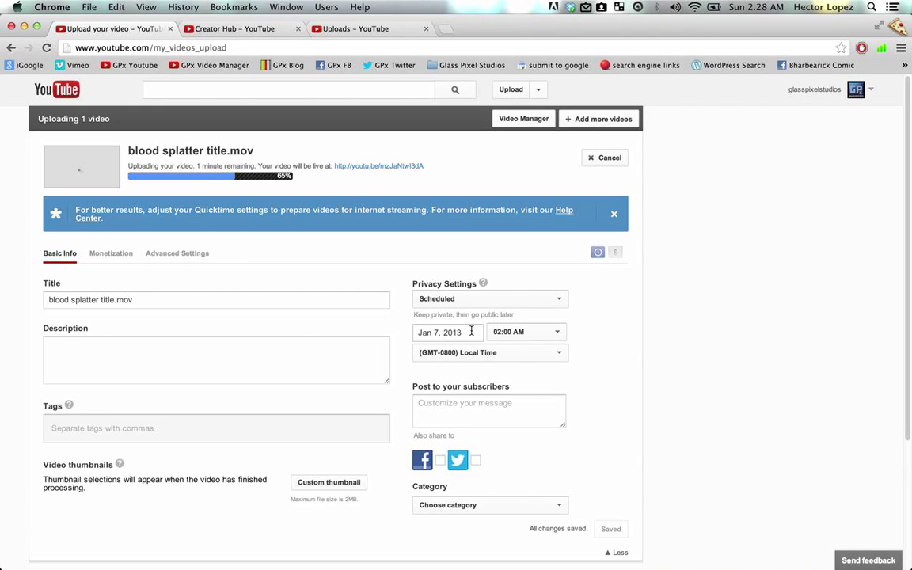
- Schedule the release for Jan 17, 2013 at 03:30 AM, Local Time
click(471, 332)
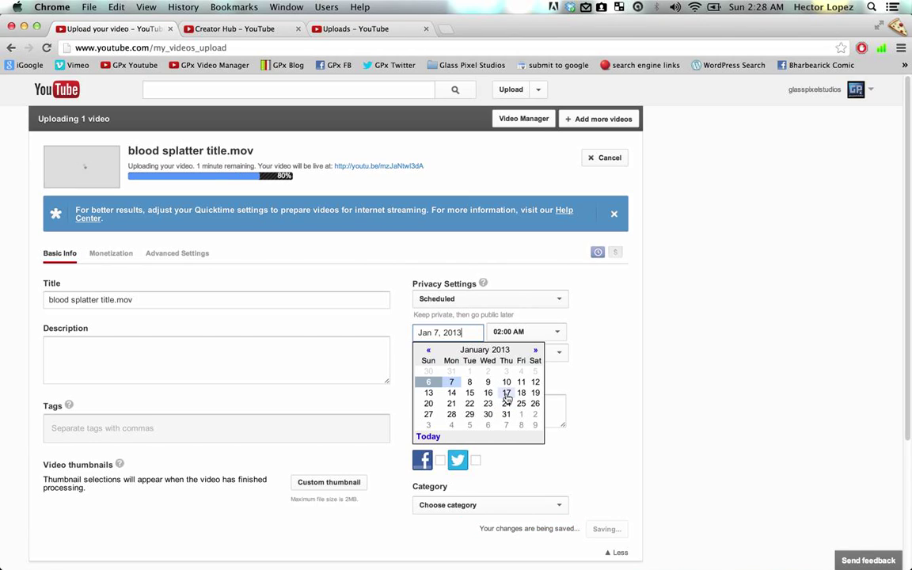
click(506, 393)
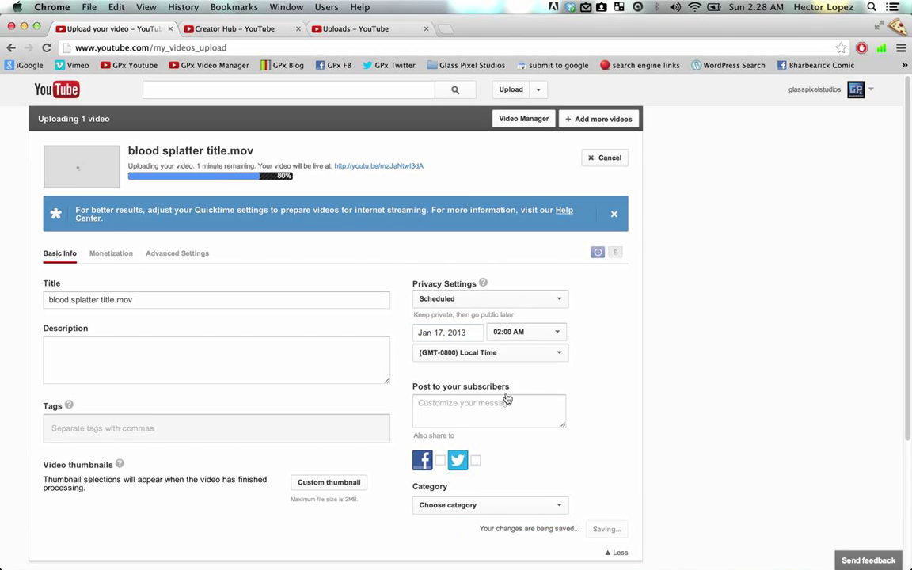
click(557, 334)
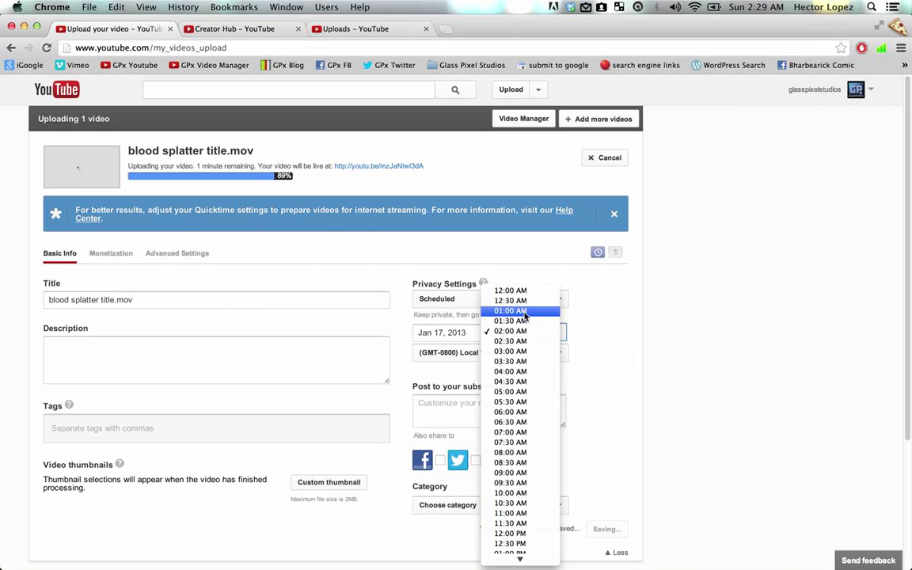
click(523, 362)
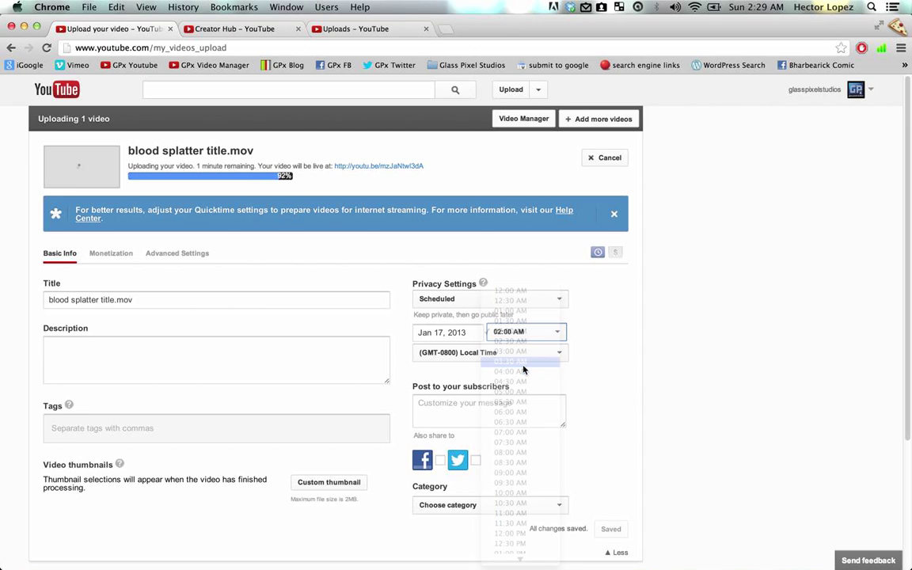
click(558, 352)
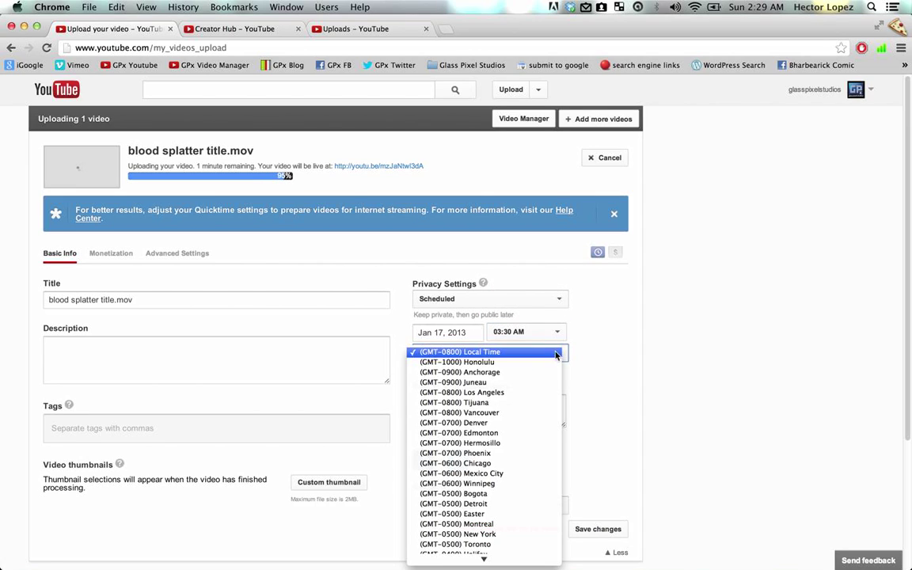
click(546, 352)
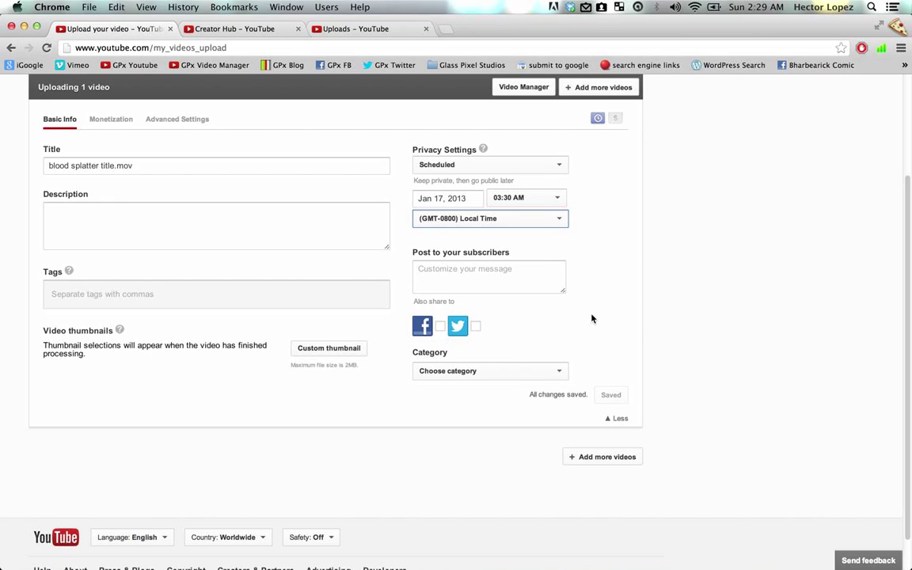
- Return to the YouTube Uploads list
scroll(600, 317, down, 2)
scroll(600, 317, up, 5)
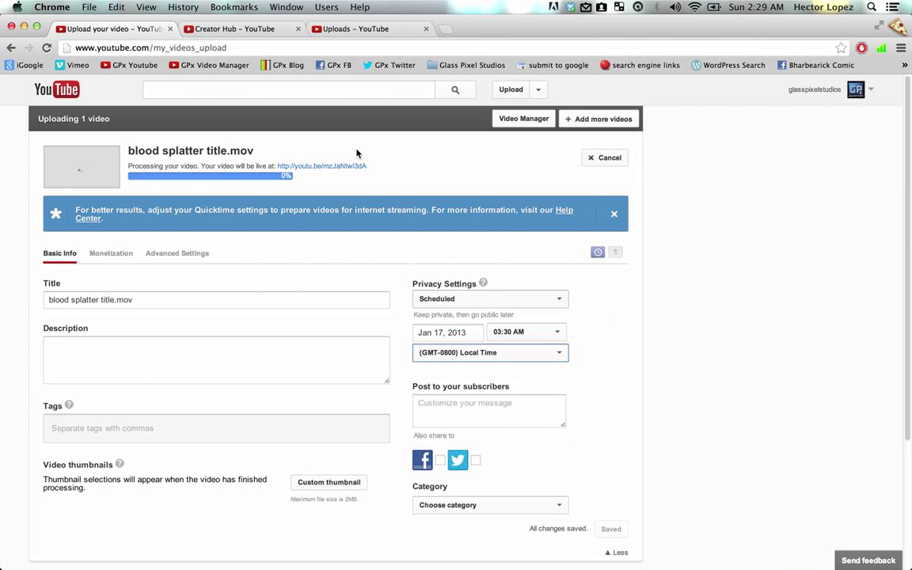
click(353, 28)
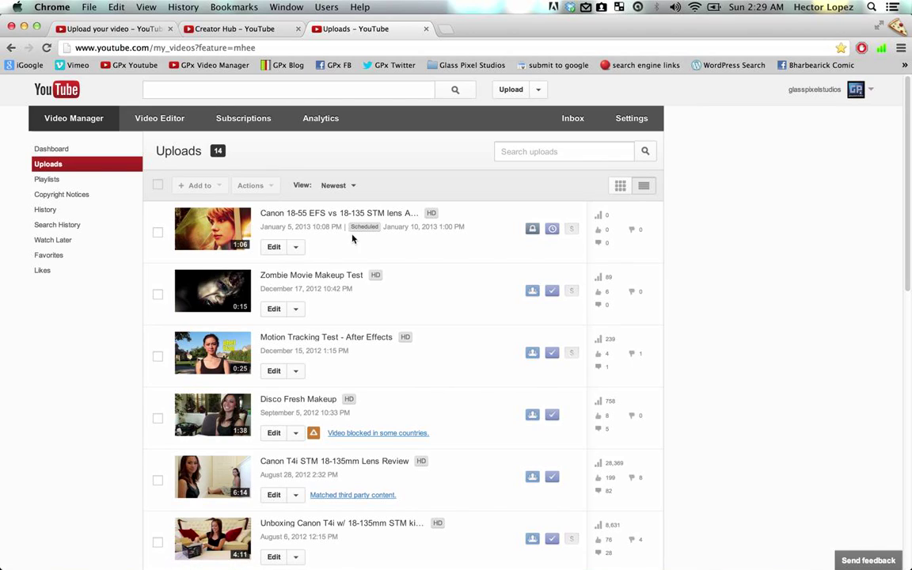
drag(350, 226, 376, 226)
click(381, 227)
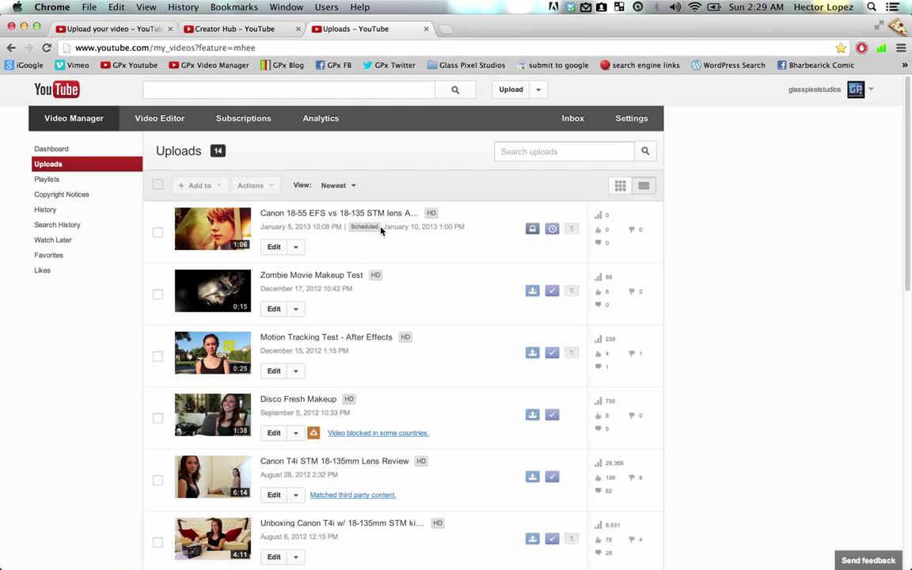